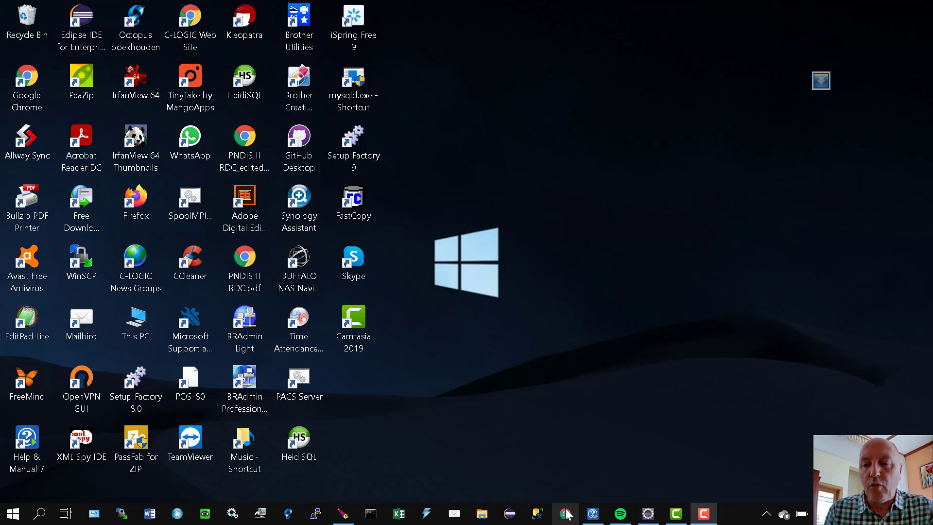
Search Google in Chrome for "openclinic ga" and open the OpenClinic GA project page on SourceForge.
click(565, 514)
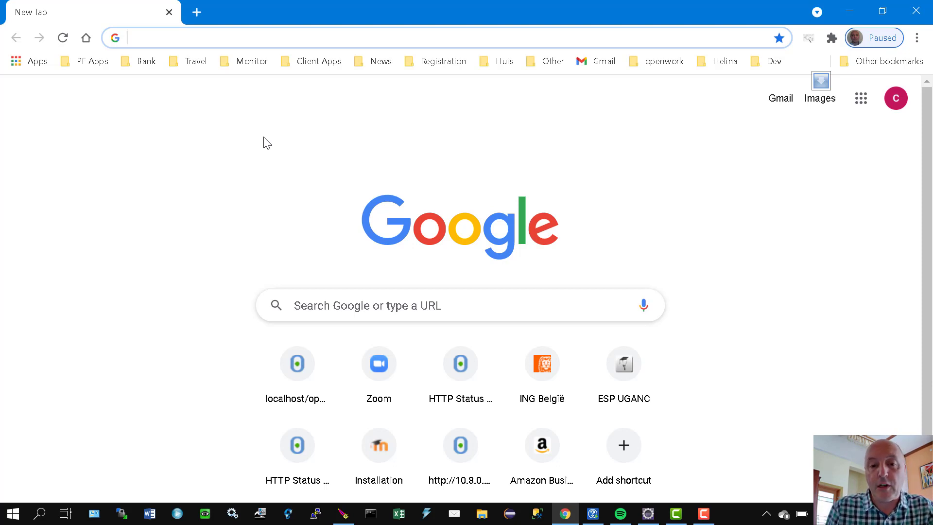
click(392, 313)
text(o)
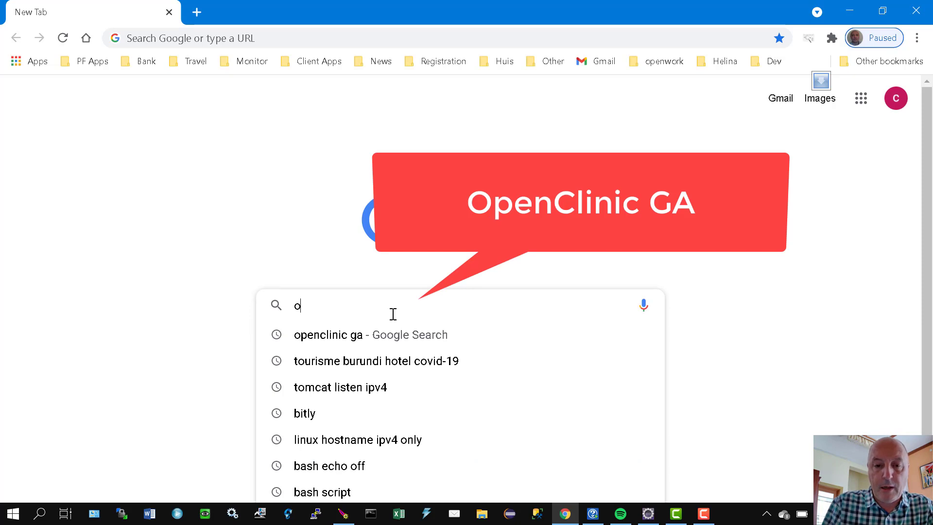
text(penclinic g)
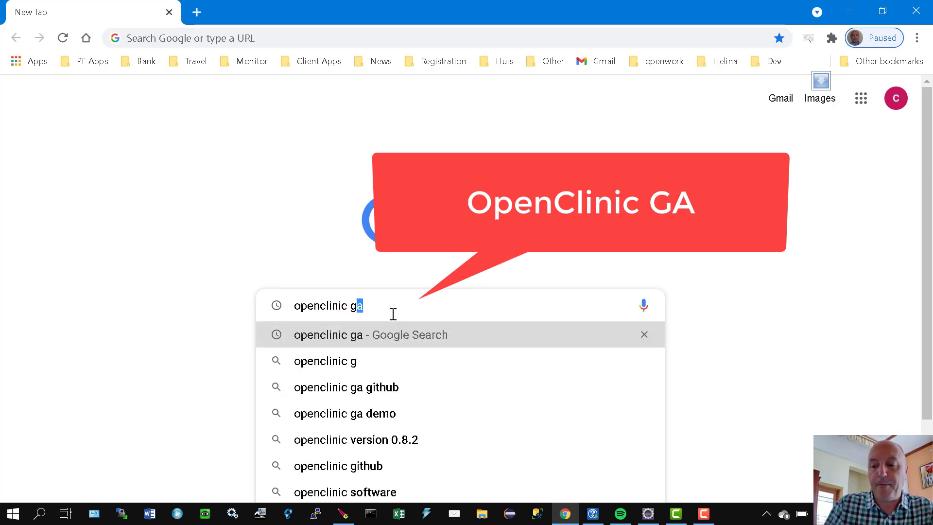
text(a)
key(Return)
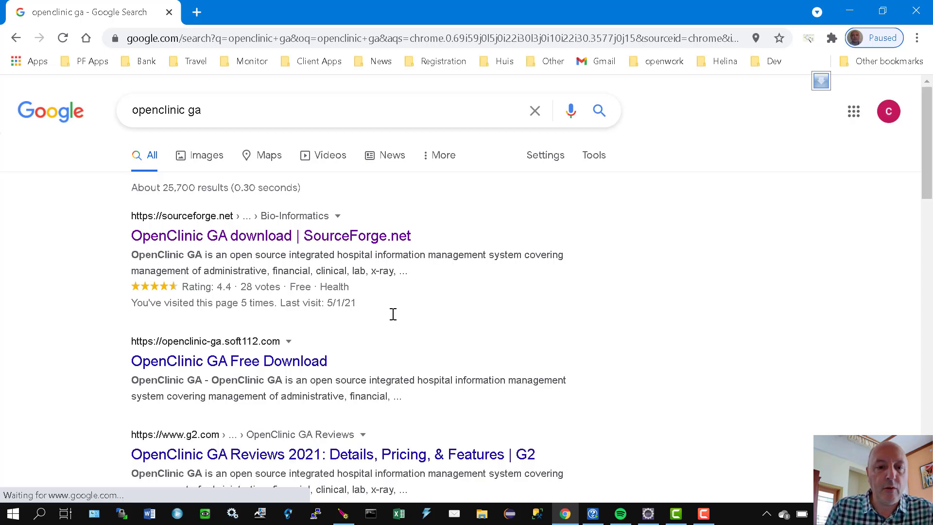
click(195, 237)
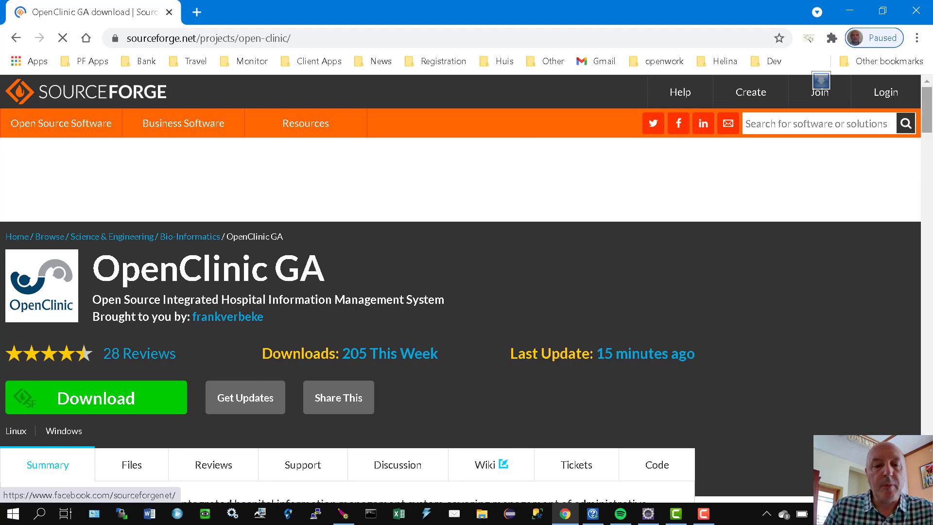
Browse the project's files to the "OpenClinic version 5" folder inside Releases.
drag(929, 104, 929, 131)
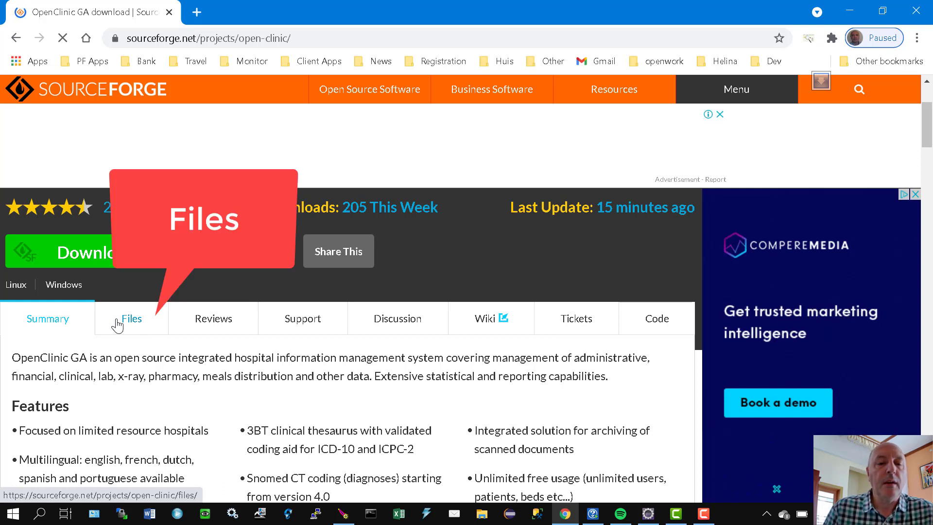
click(117, 325)
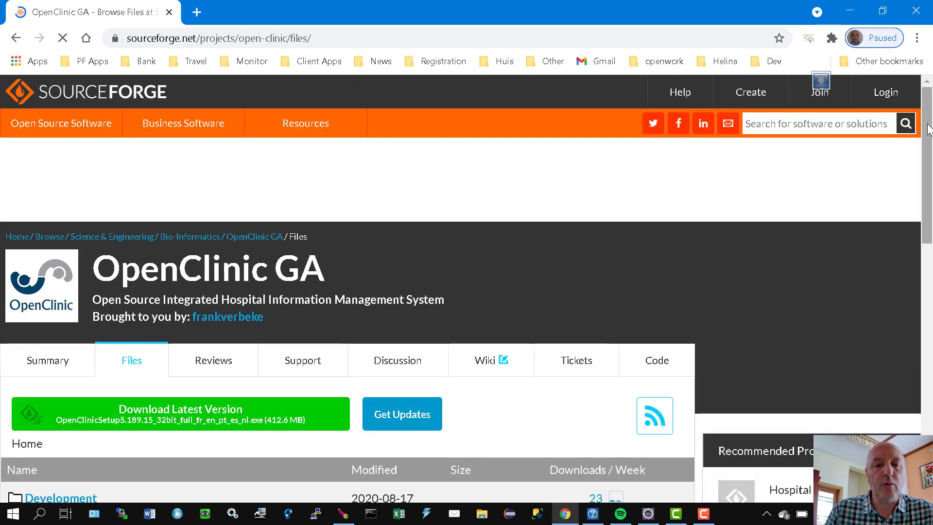
drag(928, 127, 928, 201)
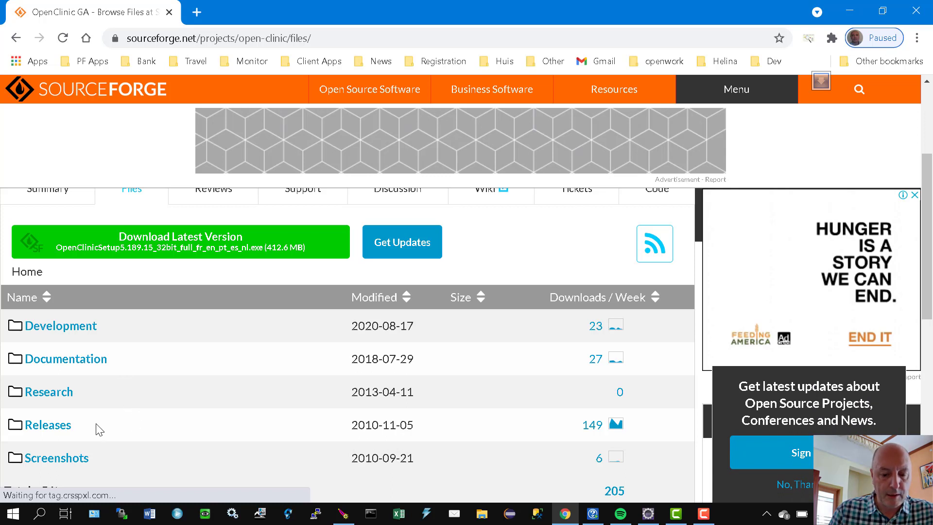
click(55, 428)
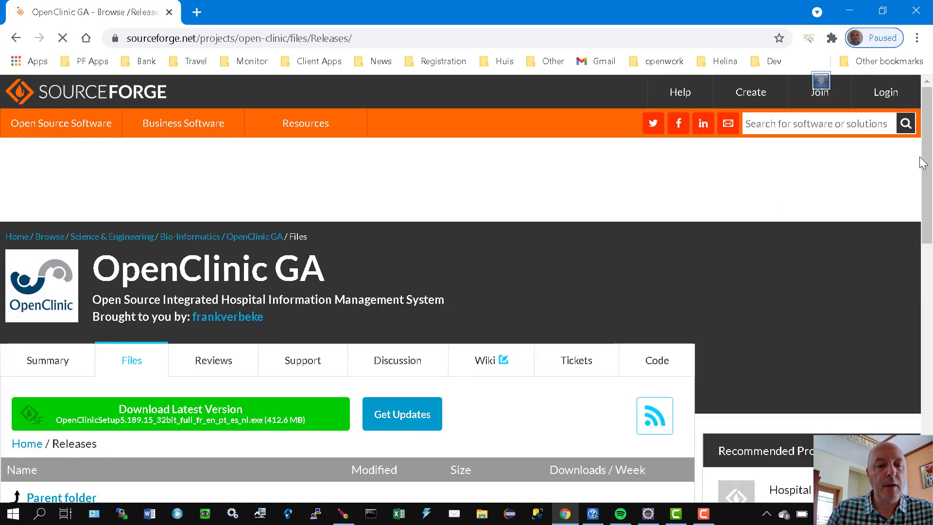
drag(927, 165, 930, 200)
scroll(255, 273, down, 4)
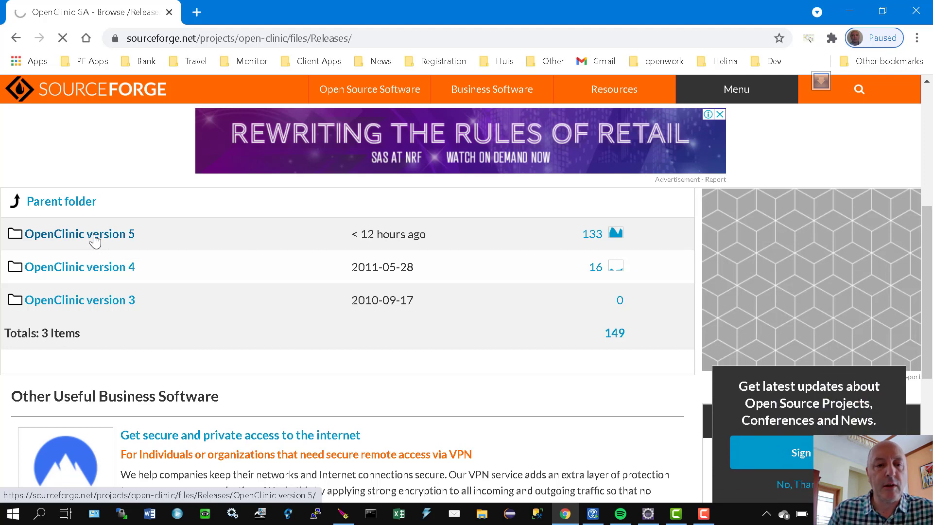
click(95, 236)
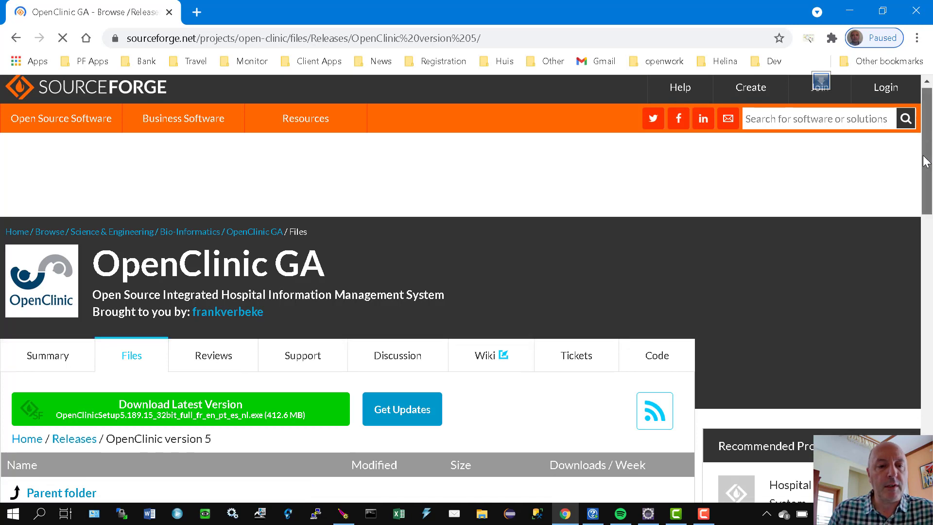
Download the 64-bit installer OpenClinicSetup5.189.15_64bit_full_fr_en_pt_es_nl.exe from the version 5 file list.
drag(927, 146, 918, 273)
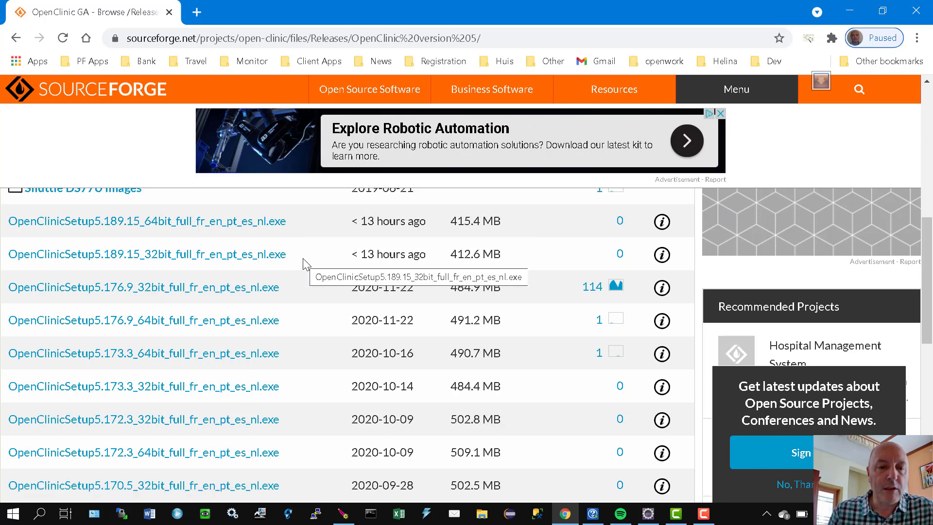
click(149, 263)
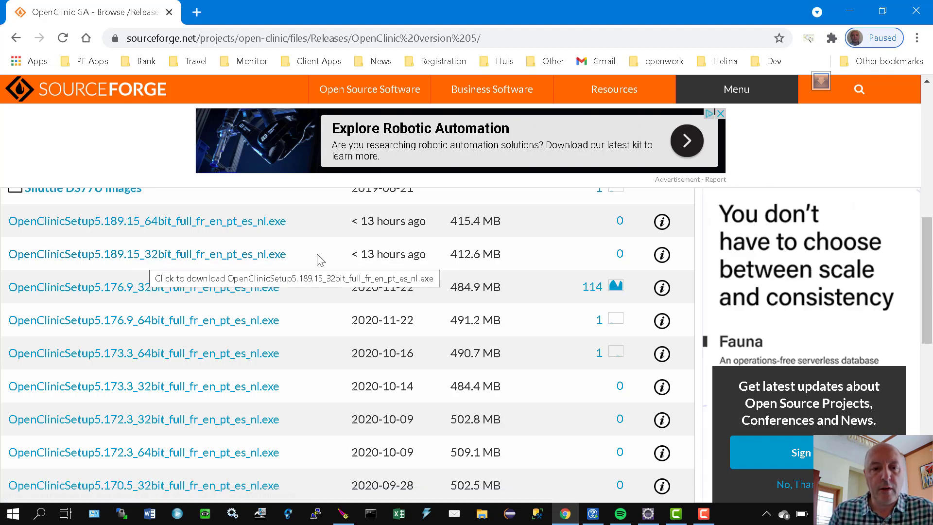
click(253, 223)
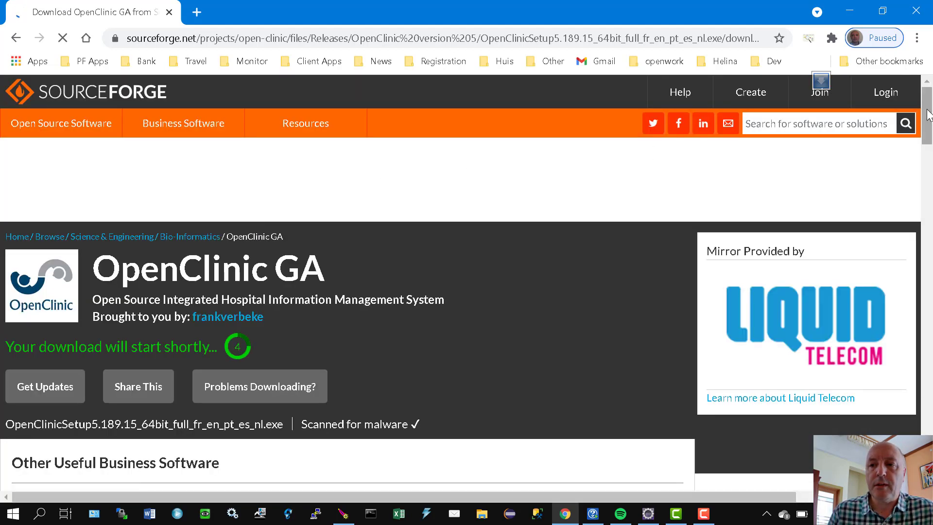
mouse_move(928, 114)
mouse_down()
mouse_move(928, 134)
mouse_move(927, 109)
mouse_up()
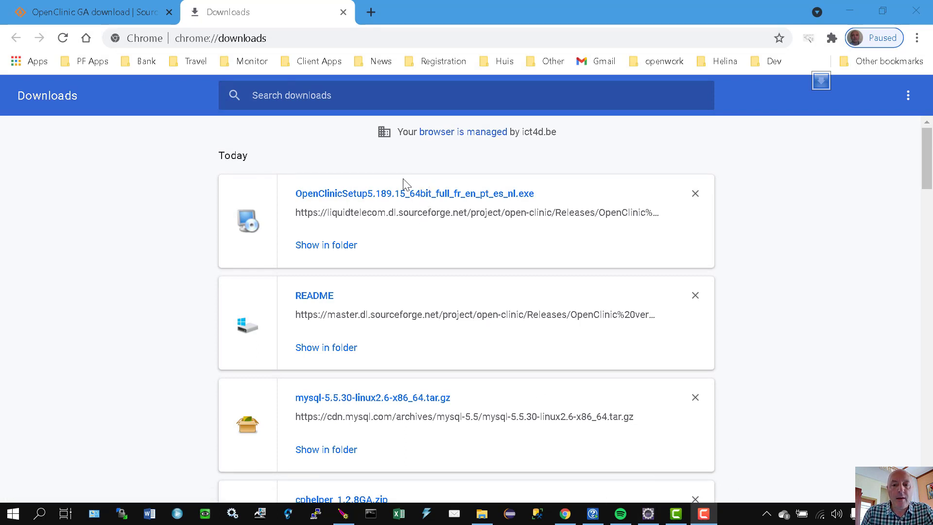
Locate the downloaded 64-bit OpenClinic setup file in its folder and run it, allowing it past the SmartScreen warning.
click(337, 244)
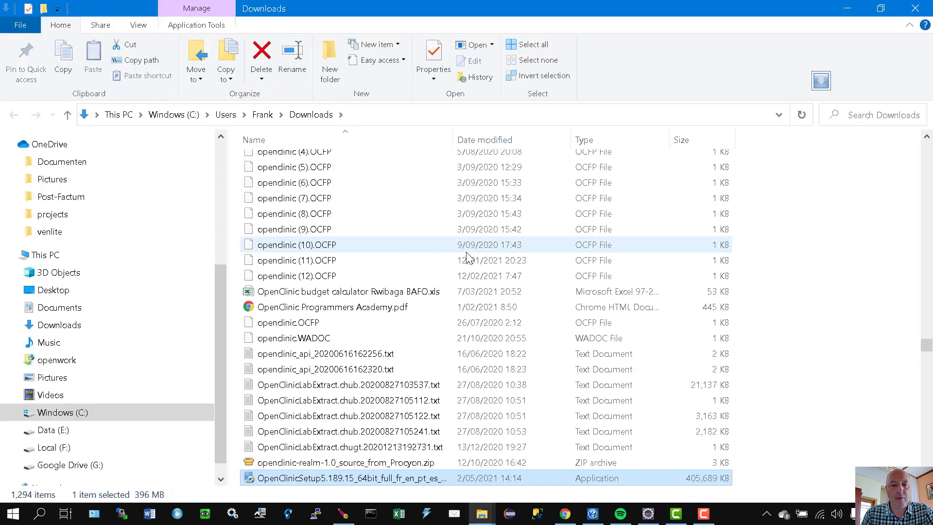
scroll(465, 254, down, 3)
scroll(467, 253, down, 1)
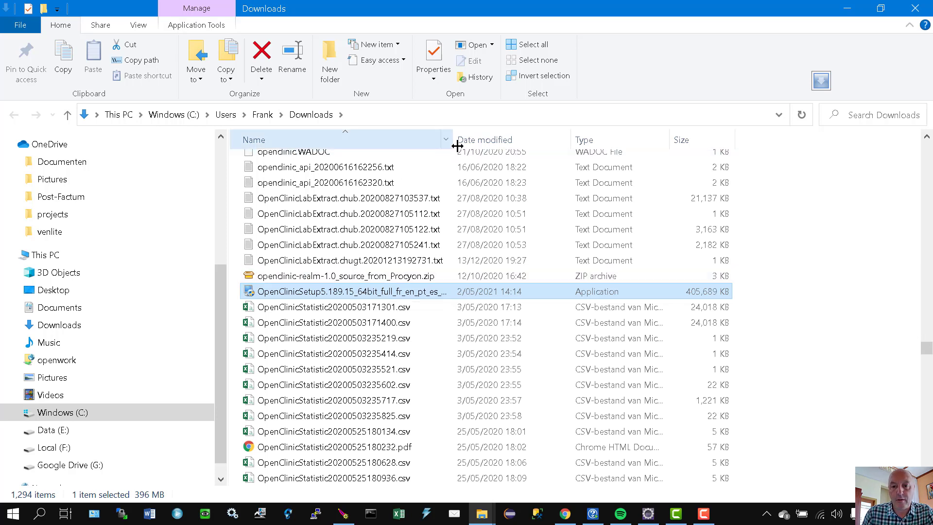
drag(454, 141, 531, 145)
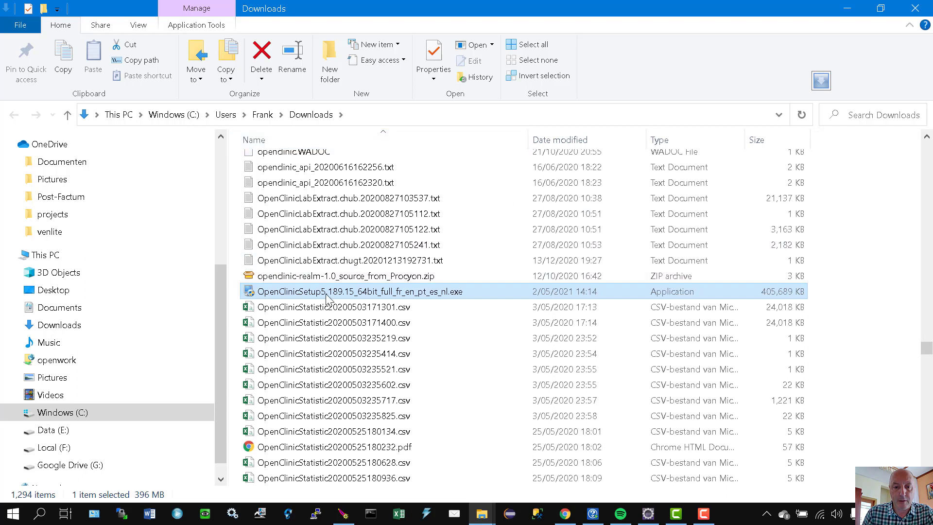
double_click(322, 294)
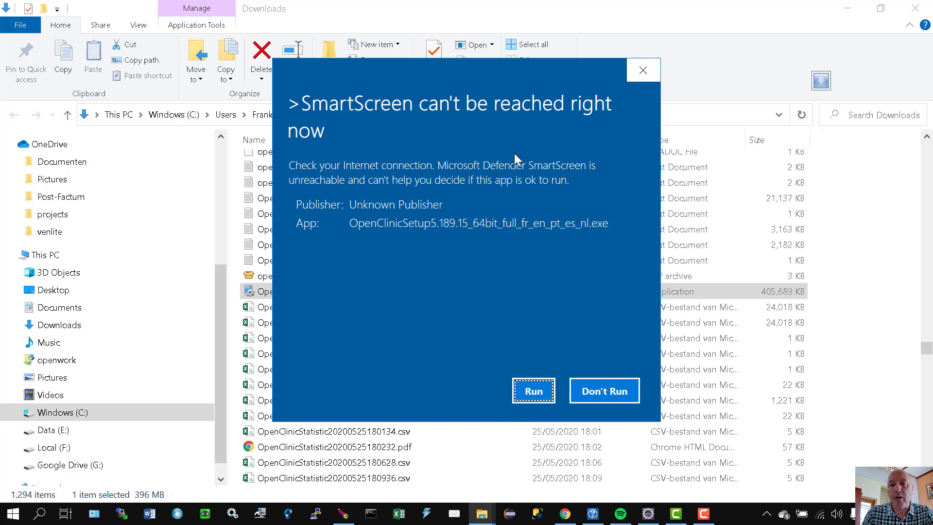
click(533, 392)
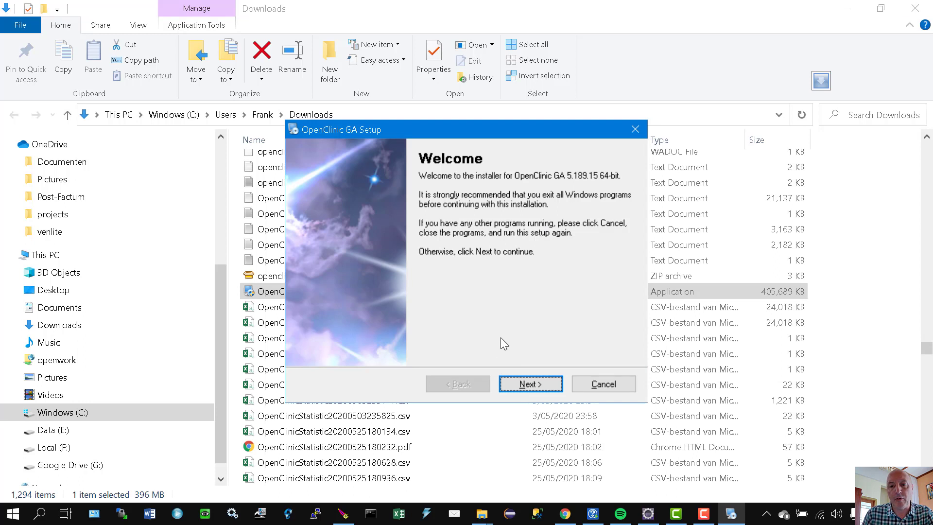
Proceed with the preset installation folder c:\projects\openclinic and choose Français as the default administrator language.
click(531, 384)
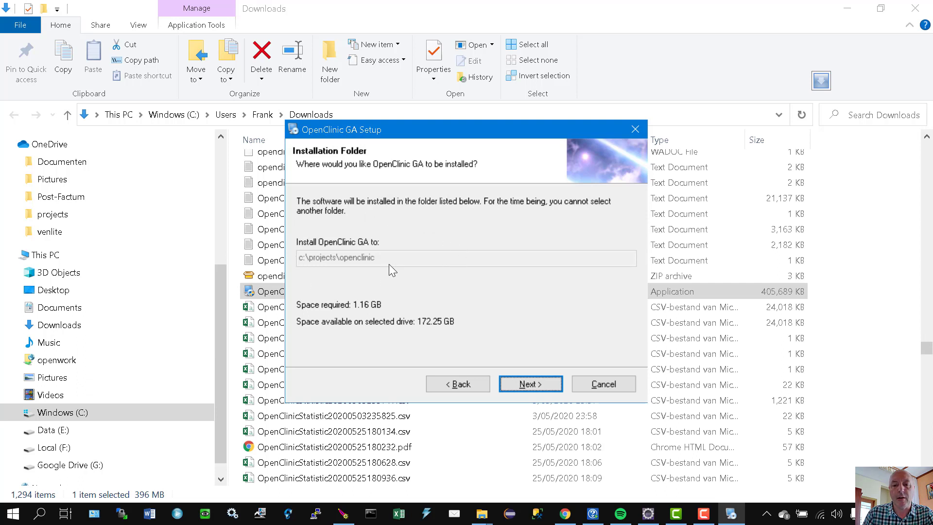
click(544, 387)
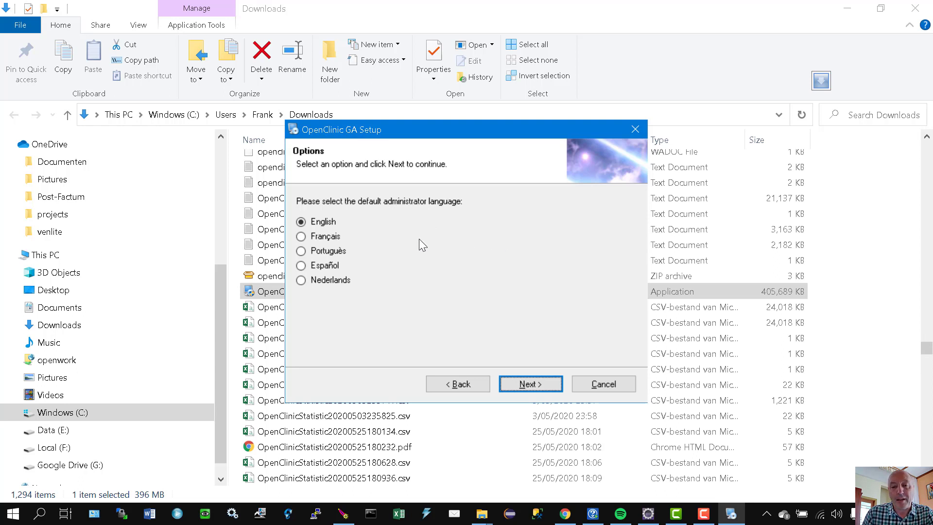
click(324, 236)
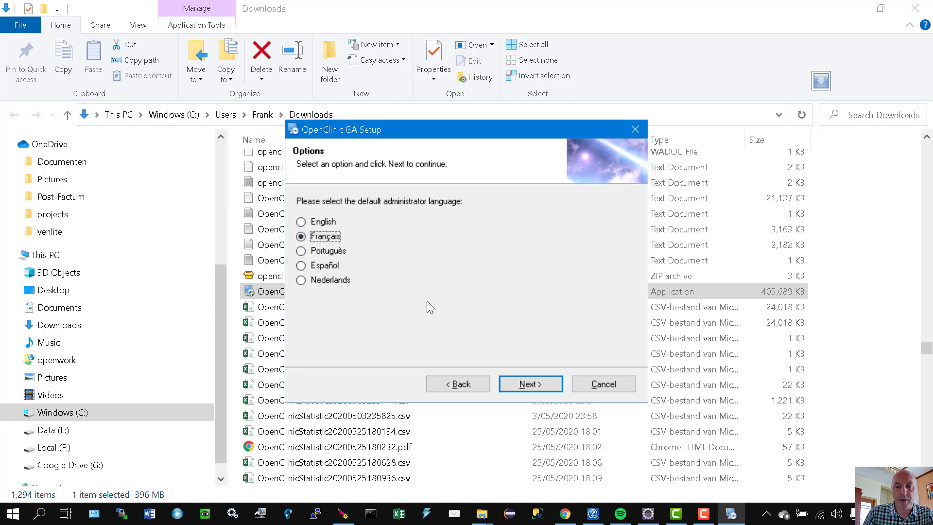
click(529, 385)
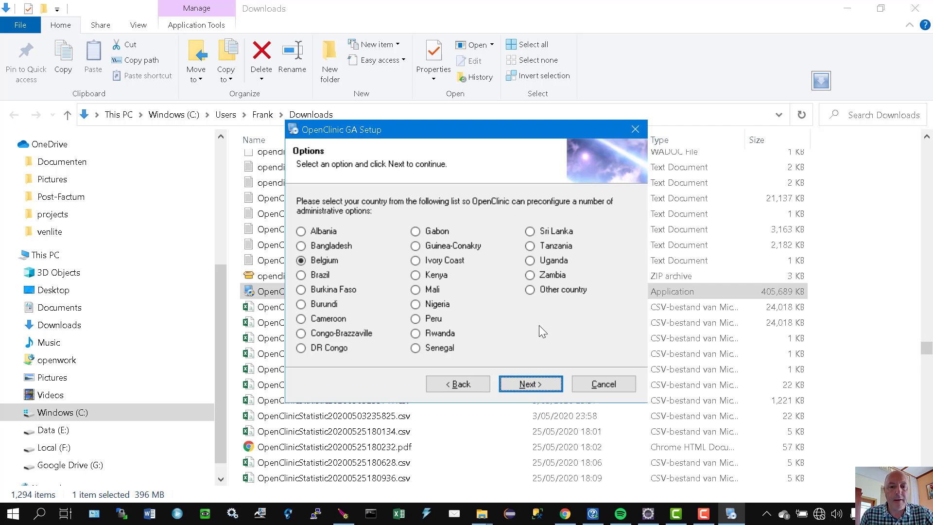
Select Burundi as the country and carry the OpenClinic GA installation through to the end.
click(301, 304)
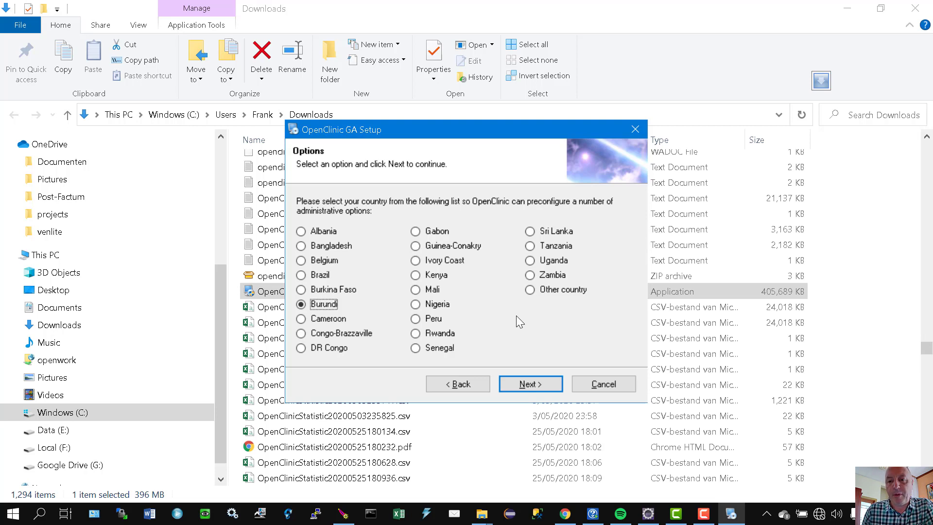
click(540, 380)
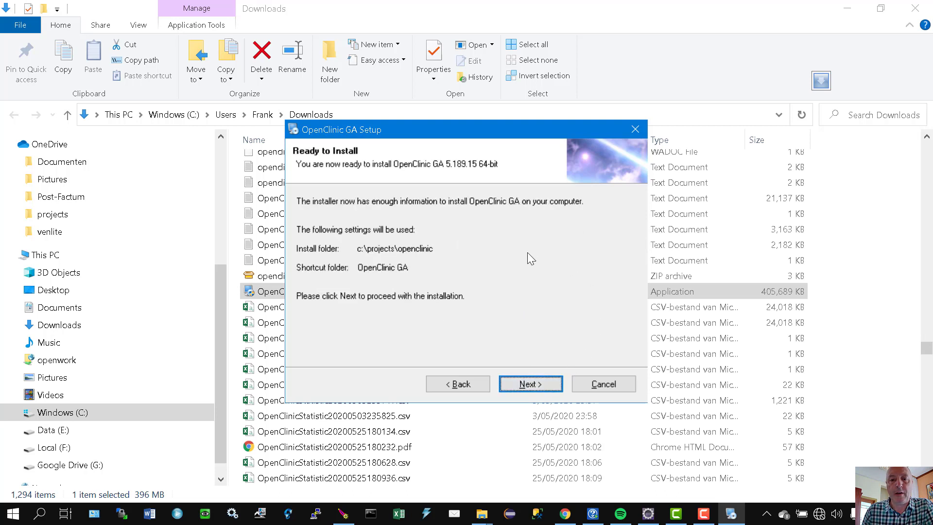
click(530, 384)
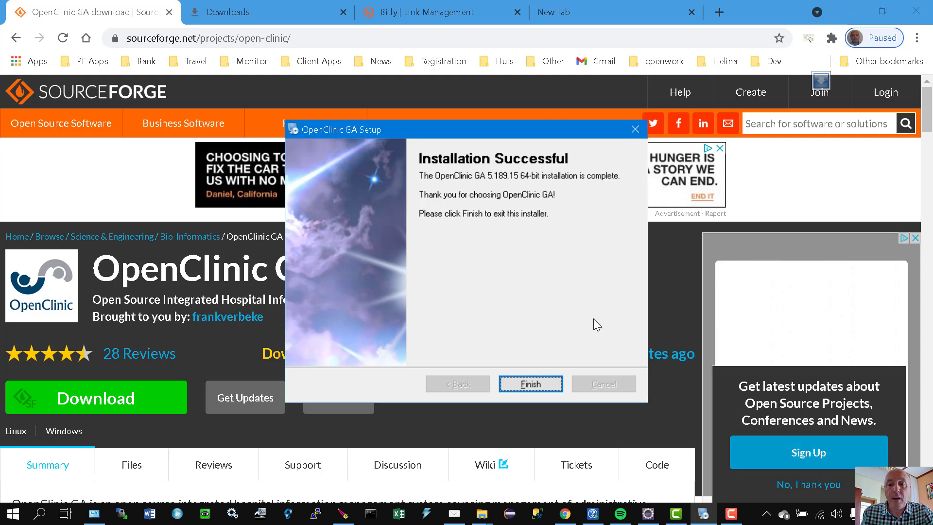
click(530, 383)
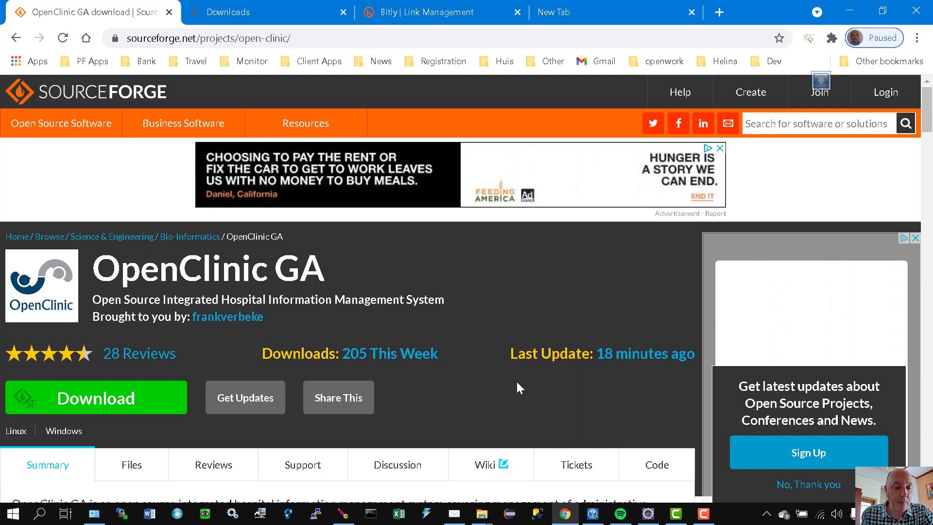
Search Windows for "opencli" and launch the OpenClinic GA login app.
click(39, 514)
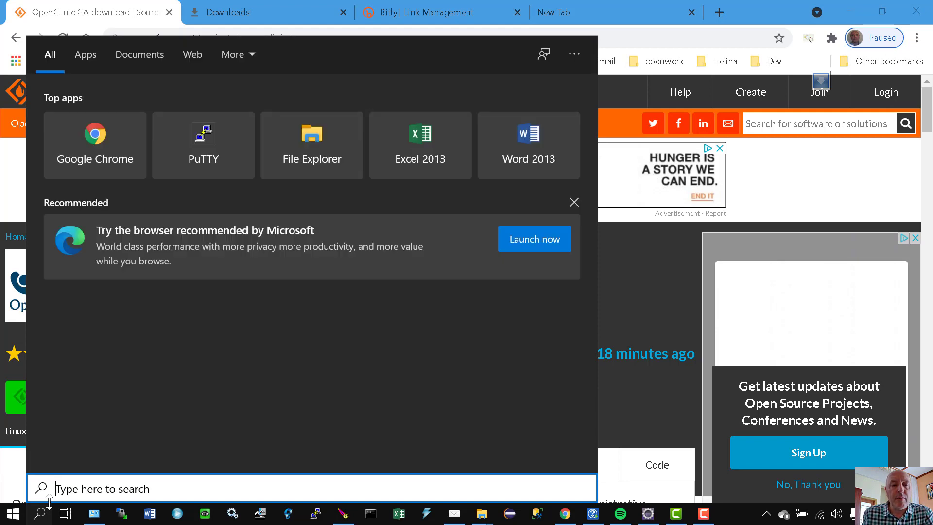
text(opencli)
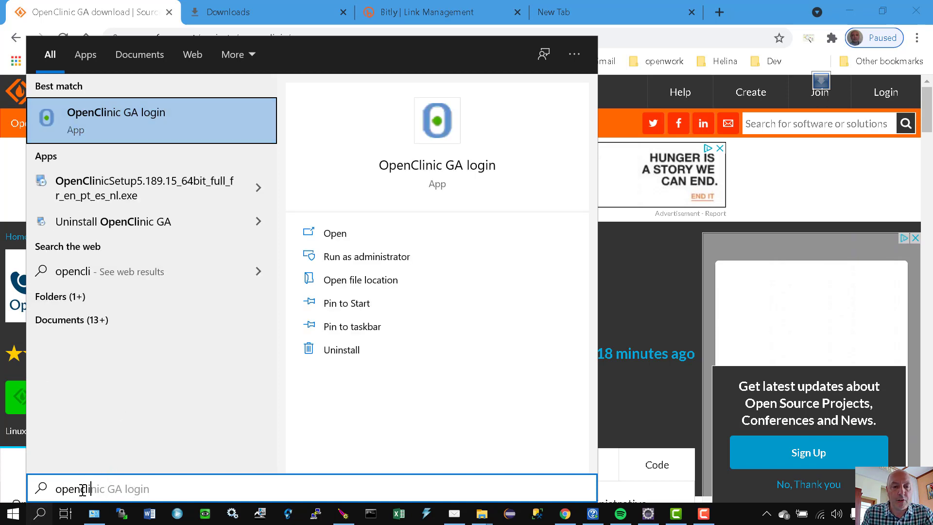
click(108, 117)
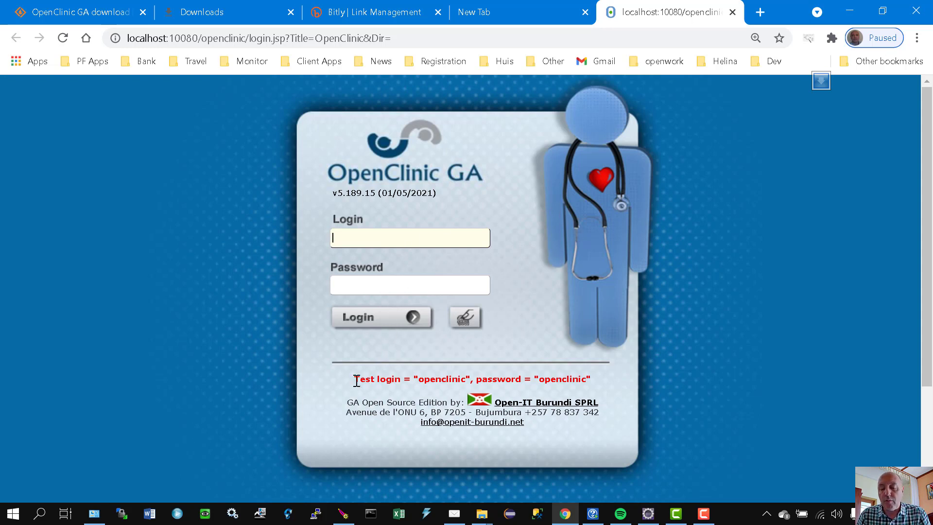
Log in to OpenClinic GA by entering the test account's login name and password given on the login page.
drag(357, 380, 582, 383)
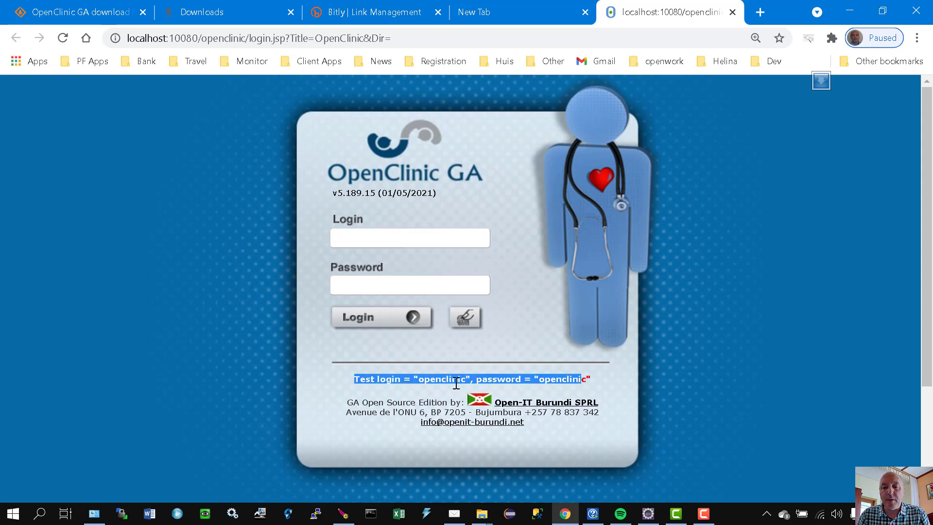
double_click(449, 382)
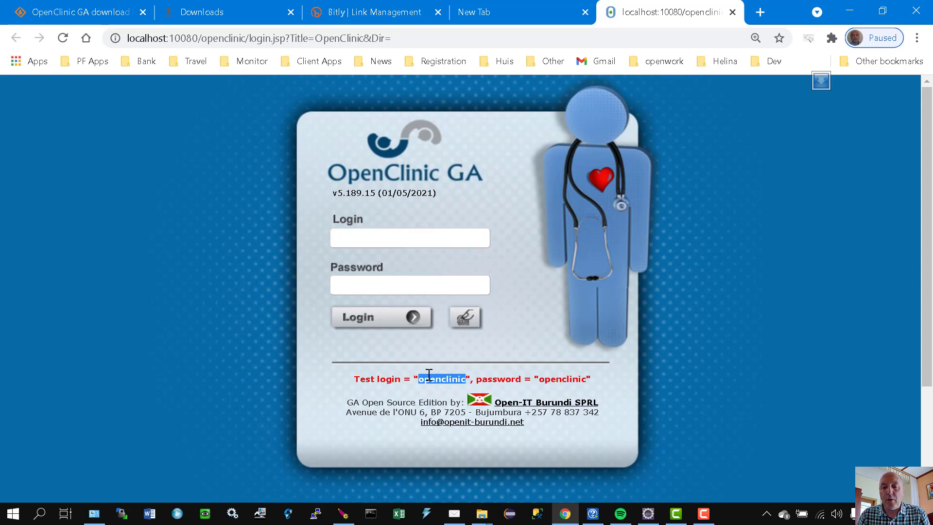
click(432, 380)
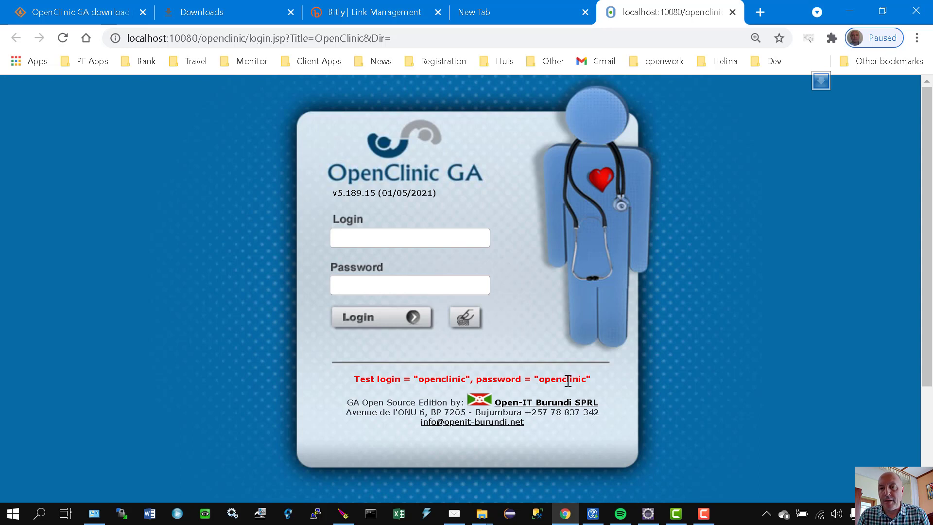
click(383, 238)
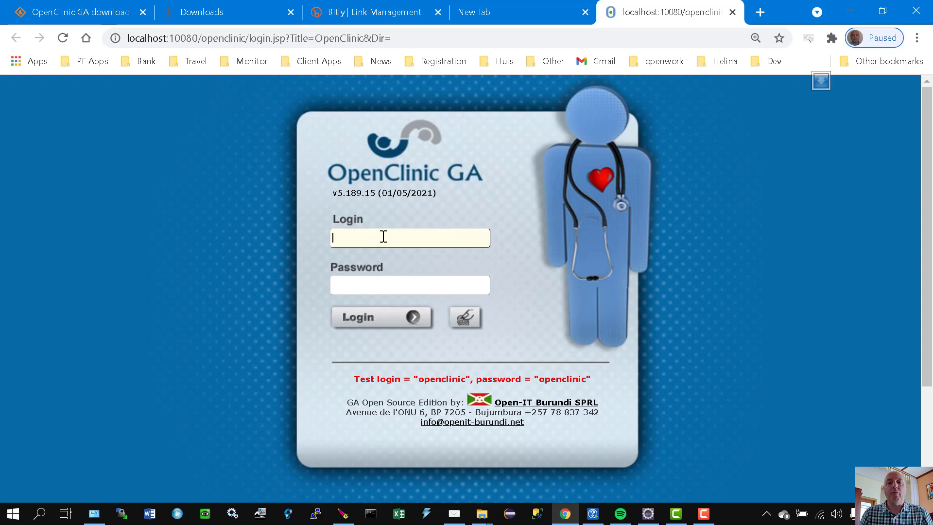
text(openclinic)
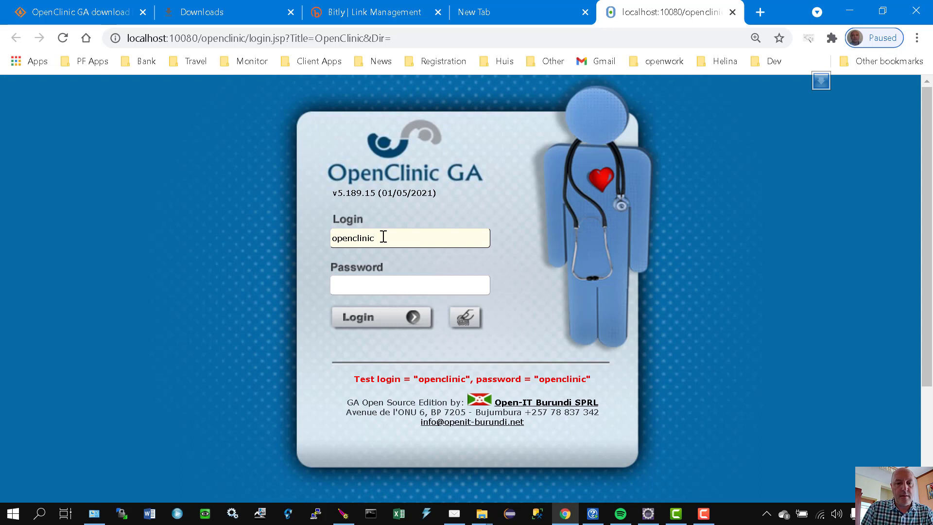
key(Tab)
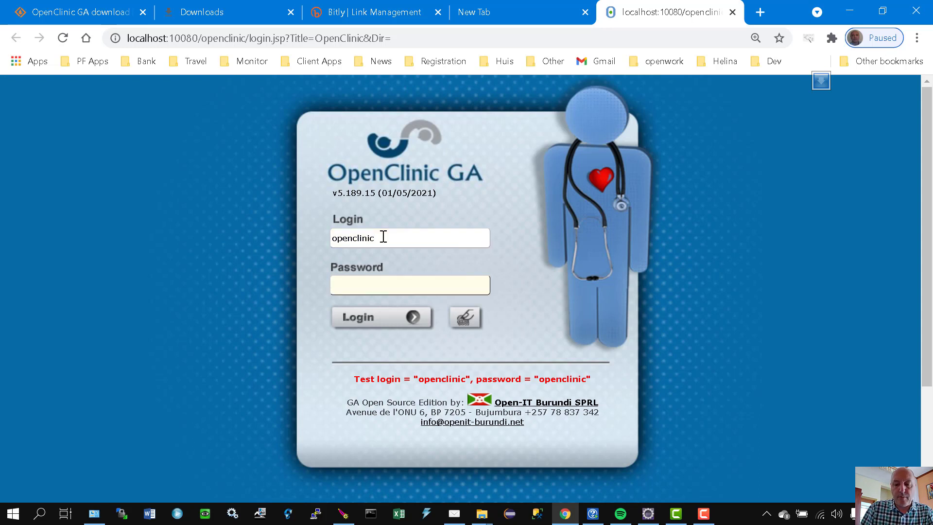
text(openclinic)
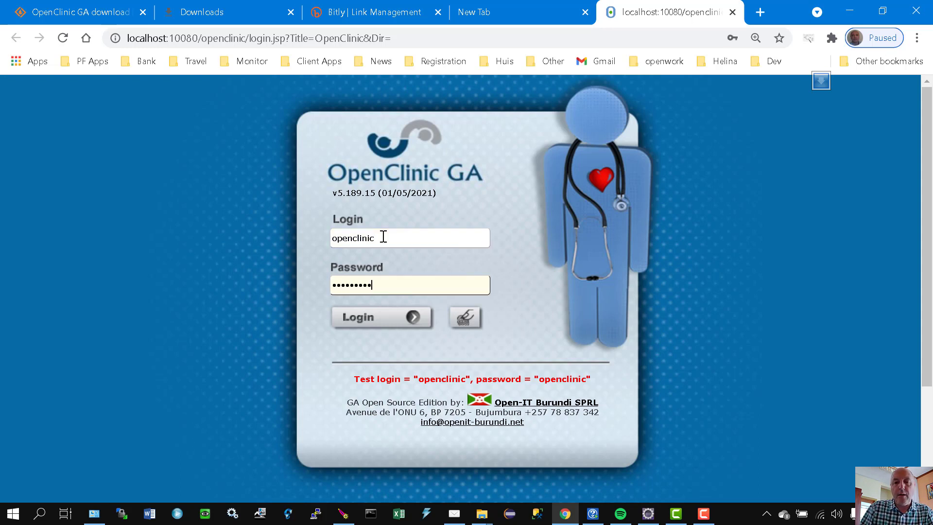
click(362, 326)
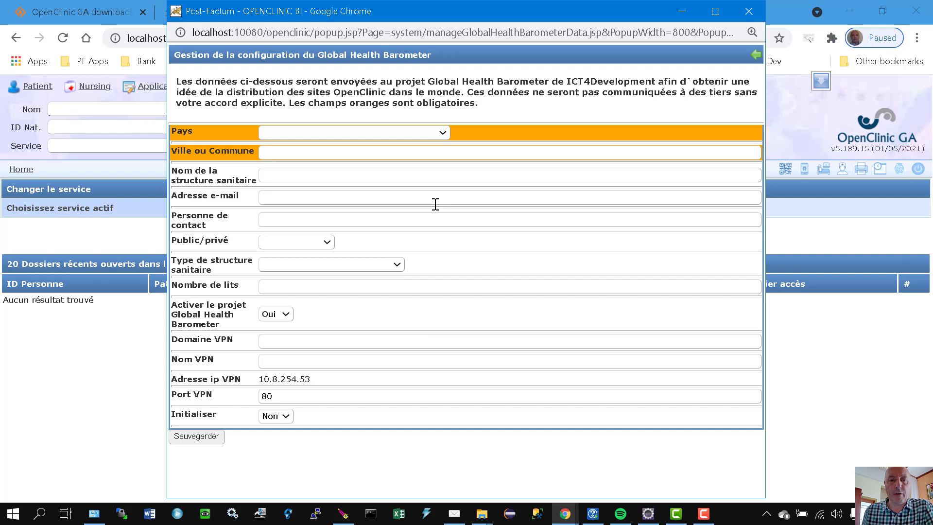
Set the country to BURUNDI and the town or commune to Bujumbura in the Global Health Barometer configuration.
click(444, 134)
scroll(365, 257, down, 10)
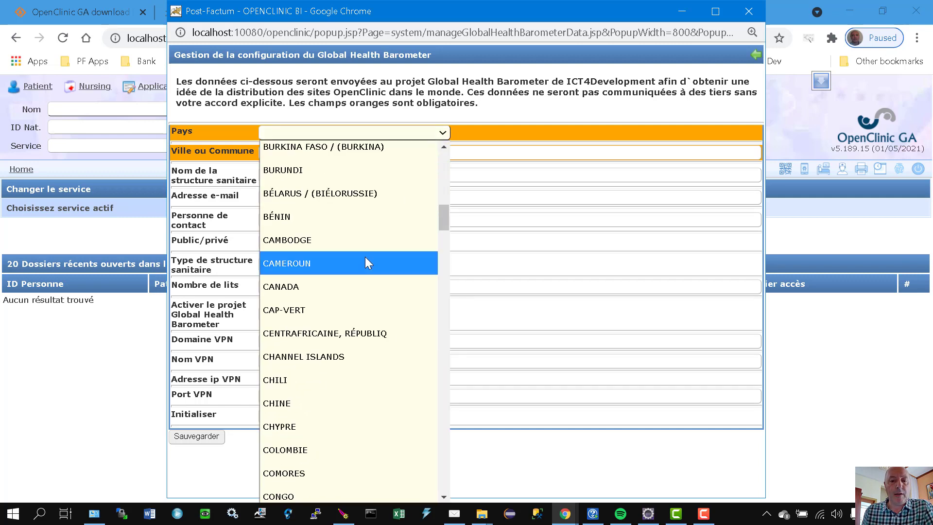
scroll(366, 256, up, 2)
click(328, 311)
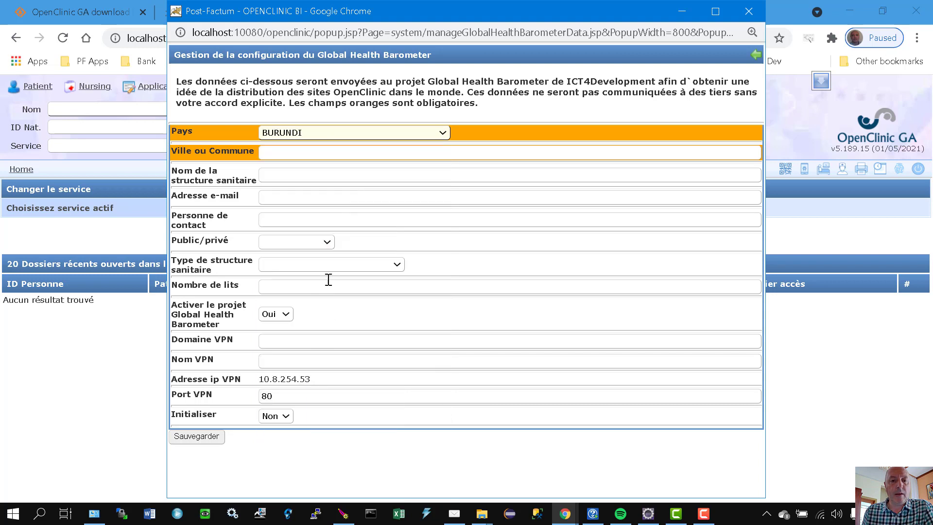
click(345, 153)
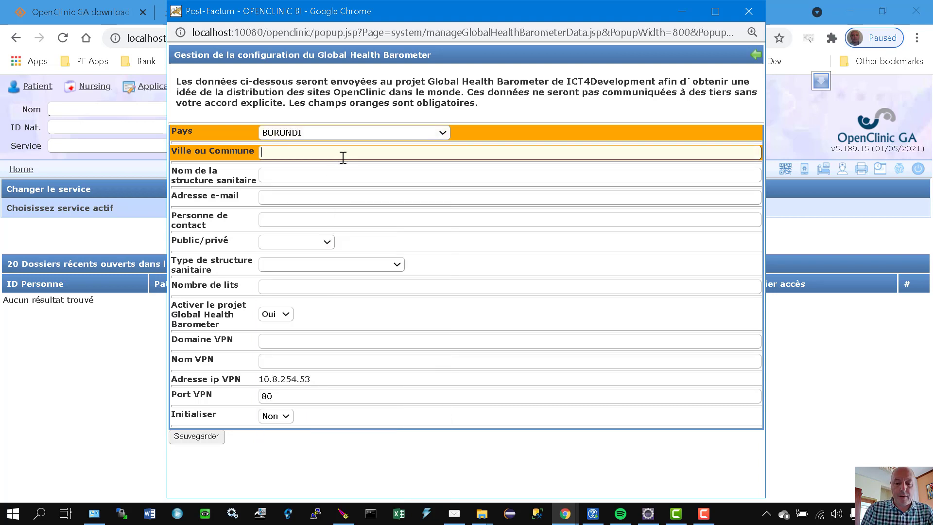
text(Bujumbura)
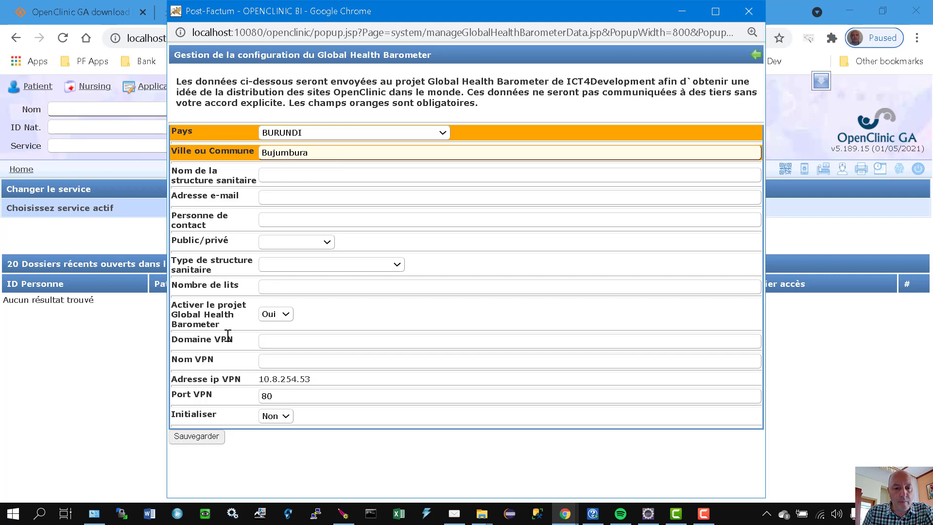
Set the activation of the Global Health Barometer project to Non and save the configuration.
click(282, 316)
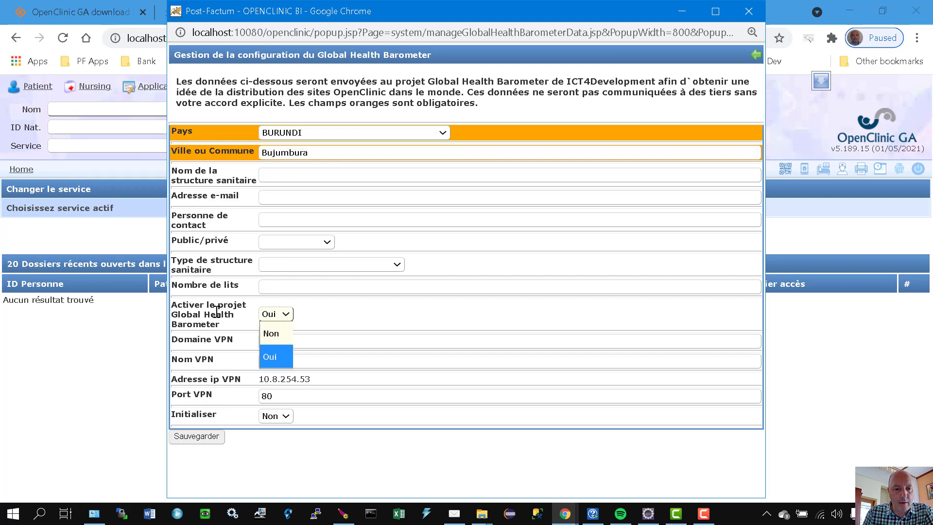
click(276, 333)
click(396, 307)
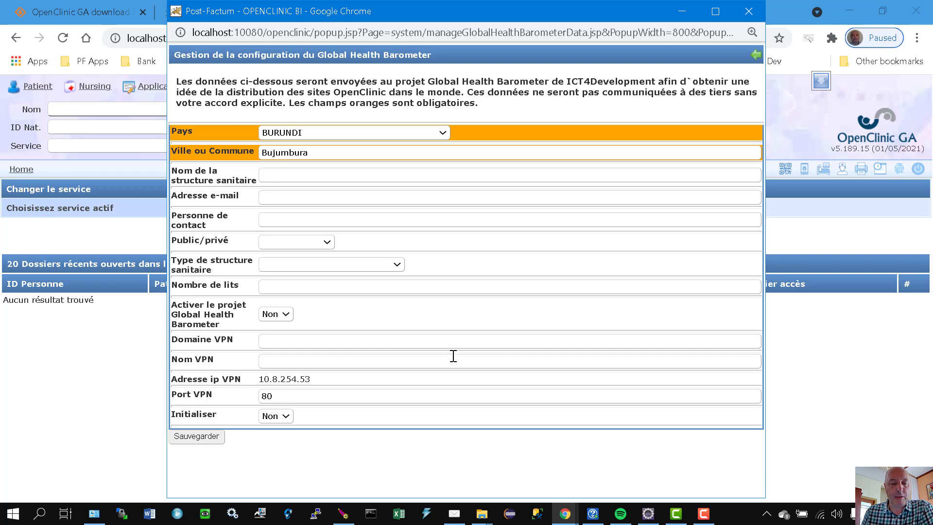
click(199, 440)
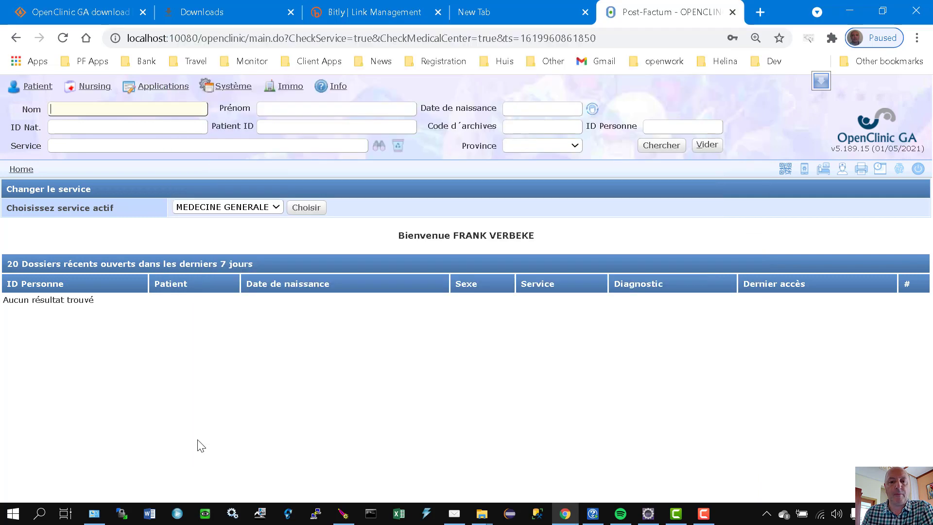